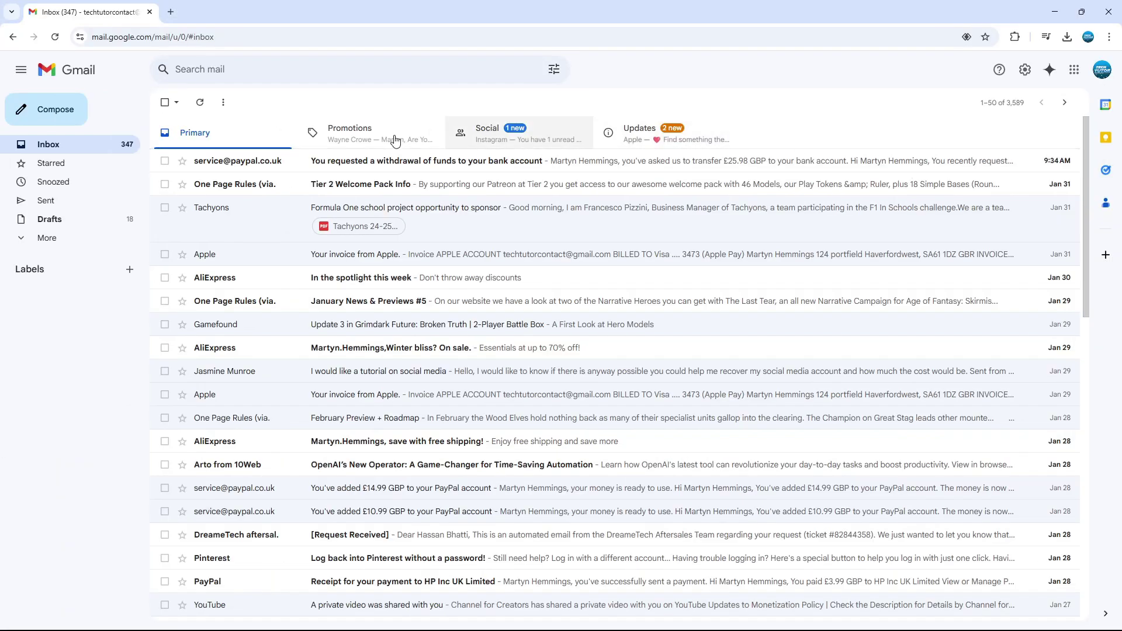
Start a new email, minimize that first draft, and start a second new message
left_click(56, 109)
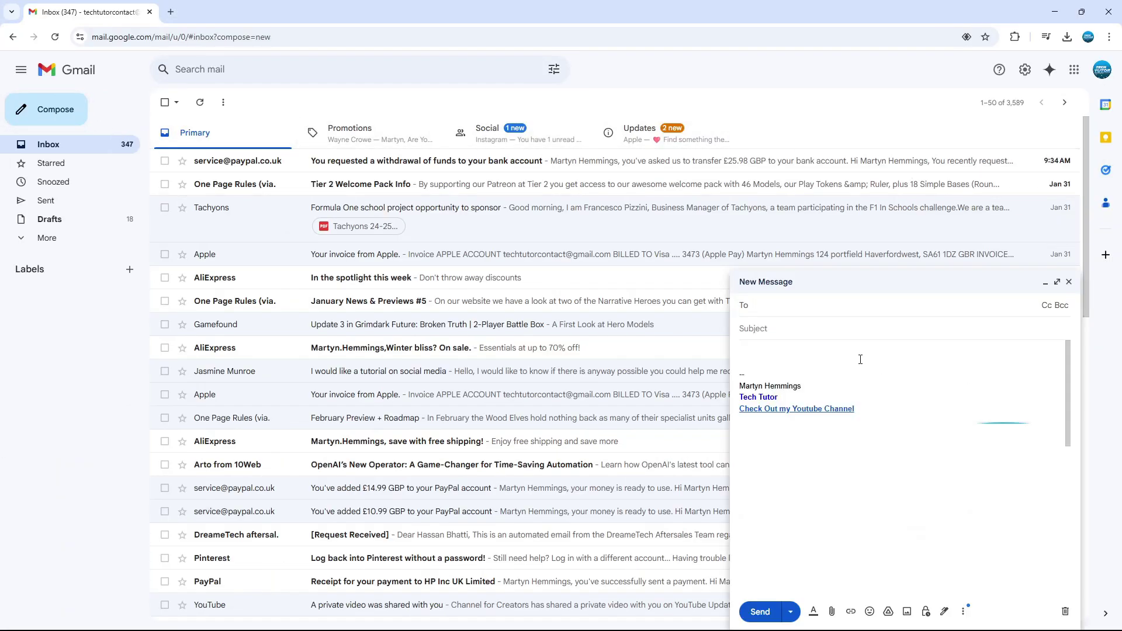
left_click(739, 281)
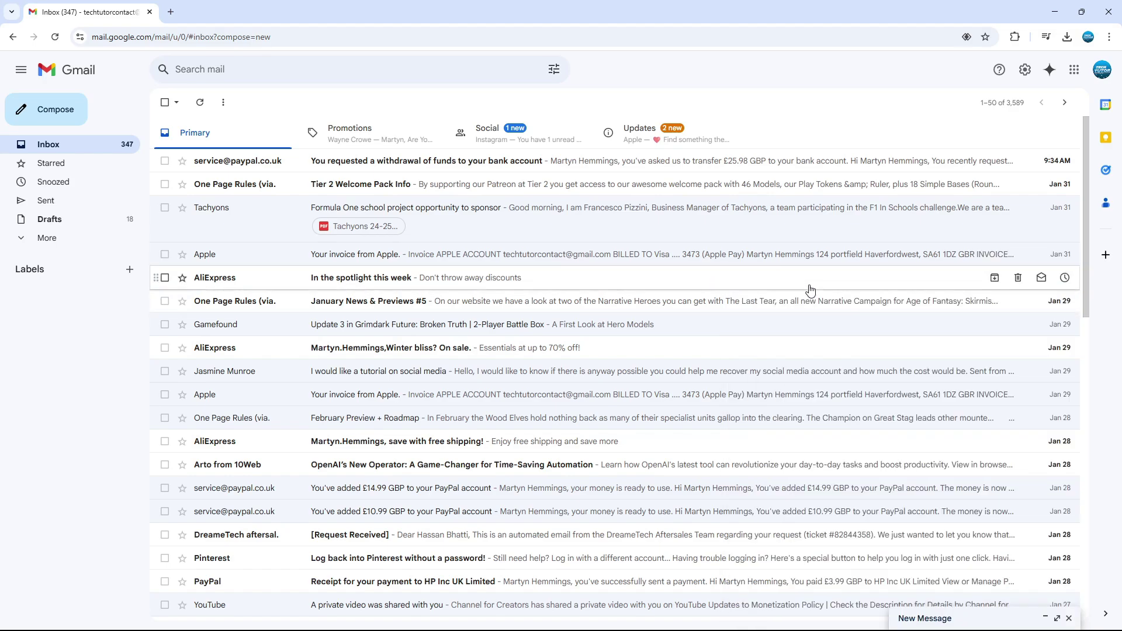
left_click(87, 110)
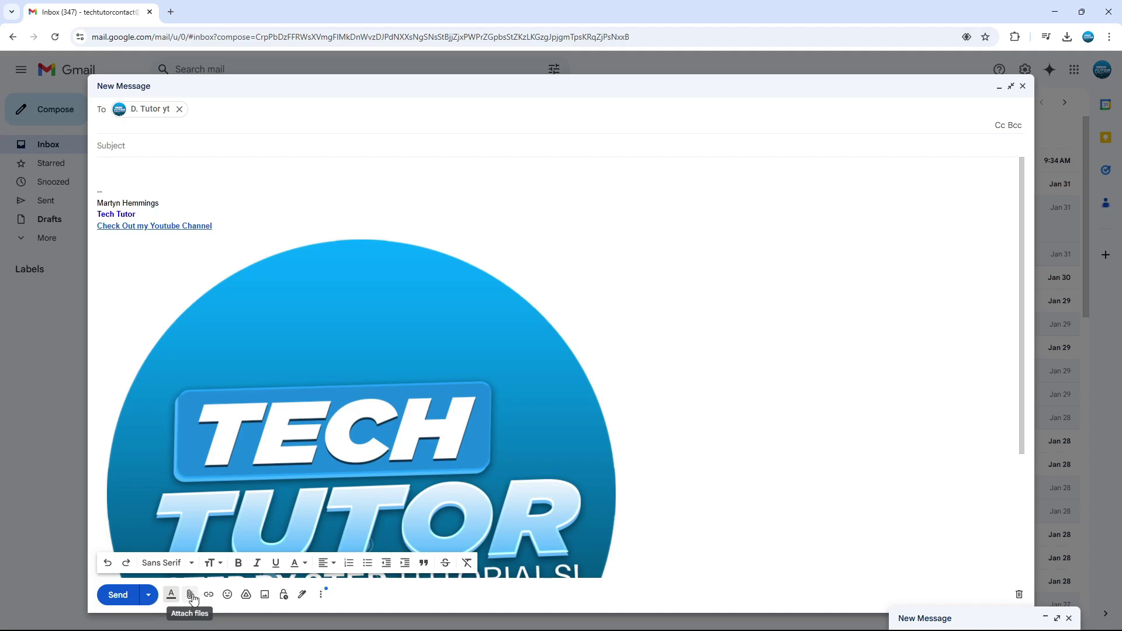
Try attaching temp (56).MOV from Downloads, then cancel the upload flagged as over 25MB
left_click(190, 595)
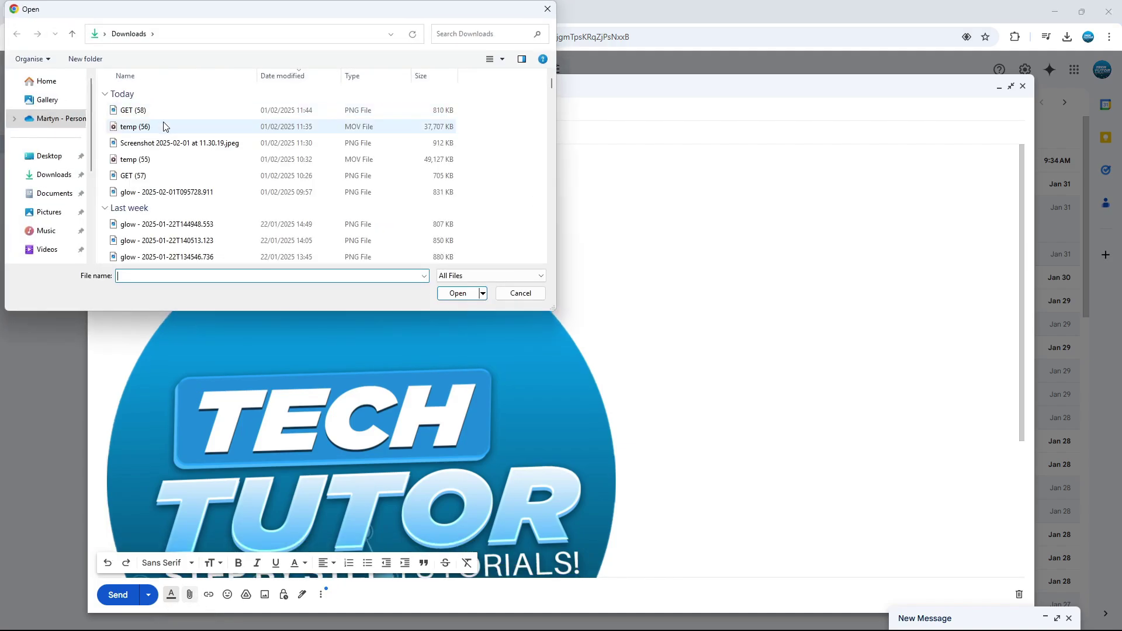
double_click(212, 130)
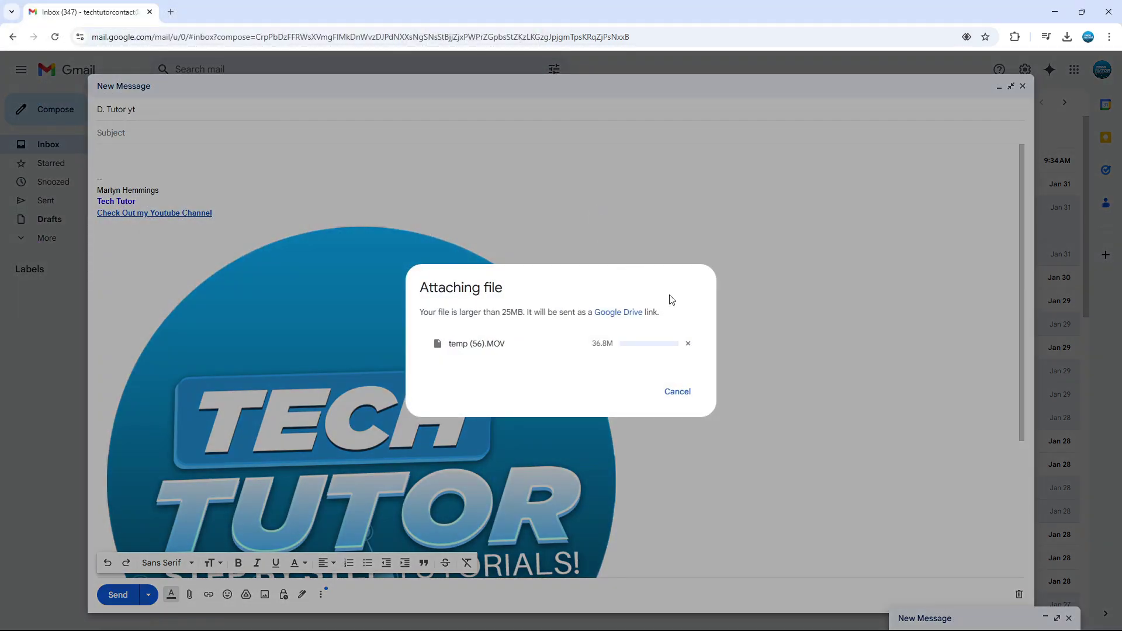
left_click_drag(444, 312, 525, 313)
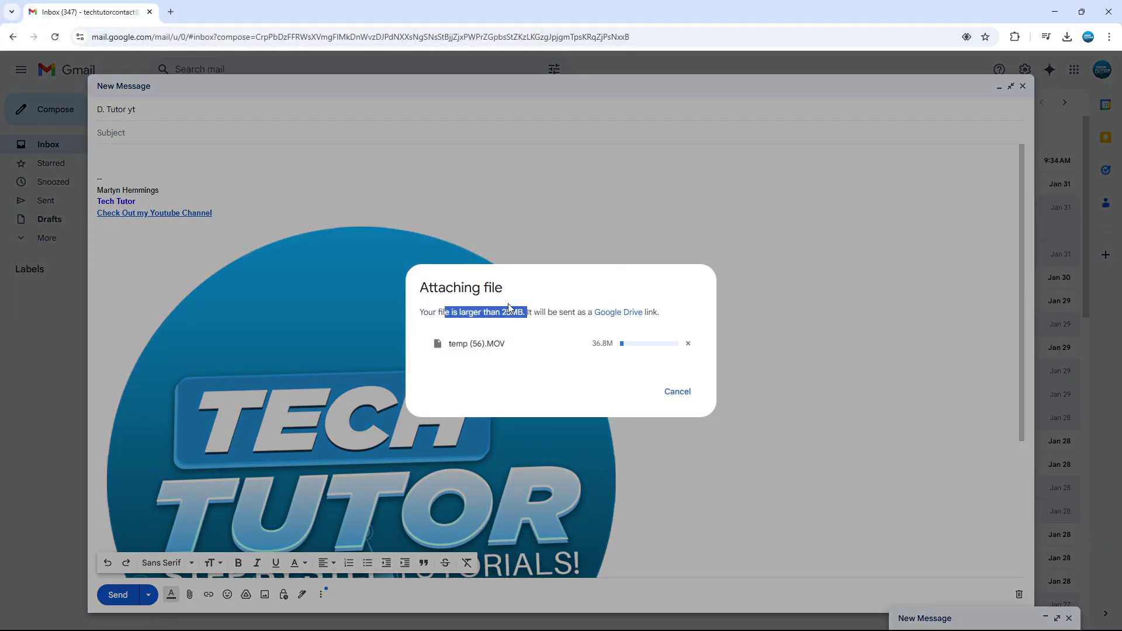
left_click(679, 392)
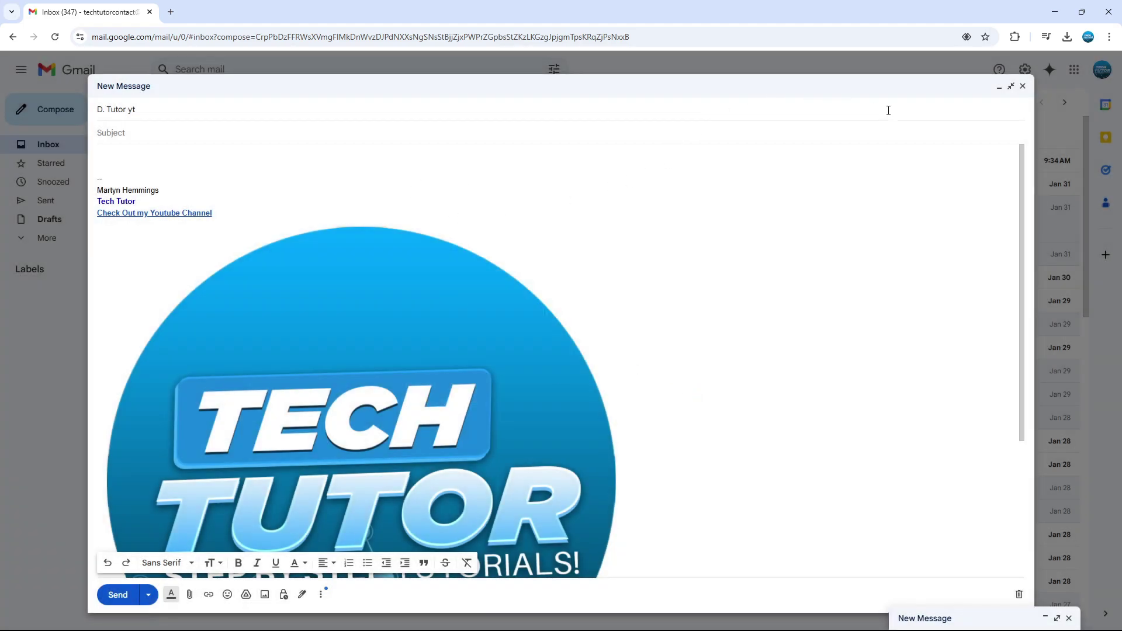
Minimize the draft and open Google Drive from the Google apps menu in a new tab
left_click(1022, 87)
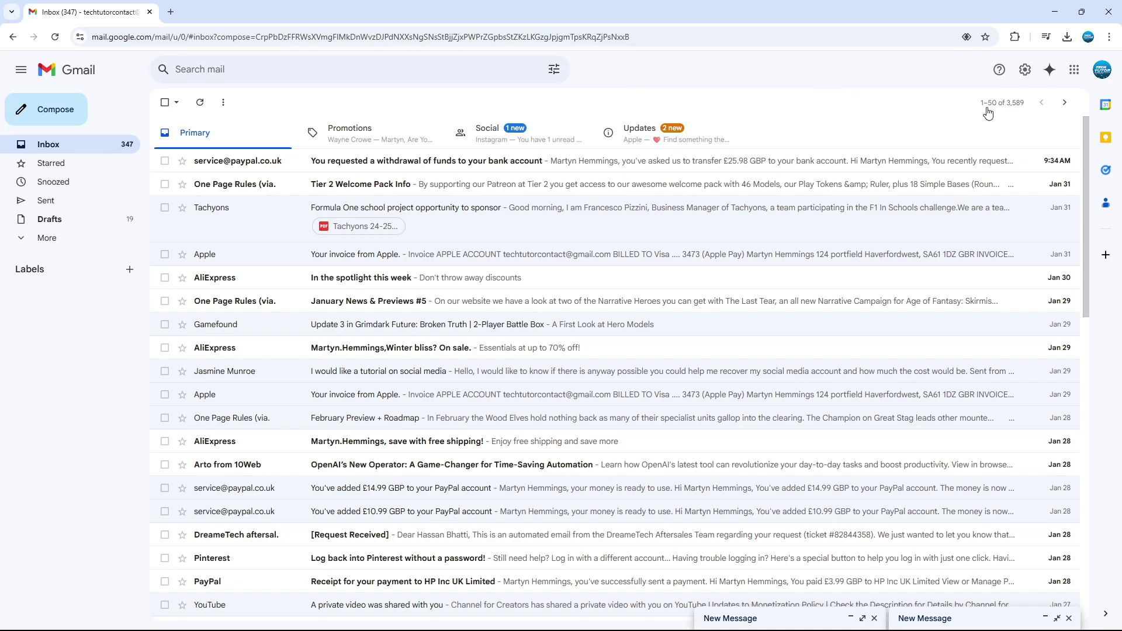
left_click(1076, 72)
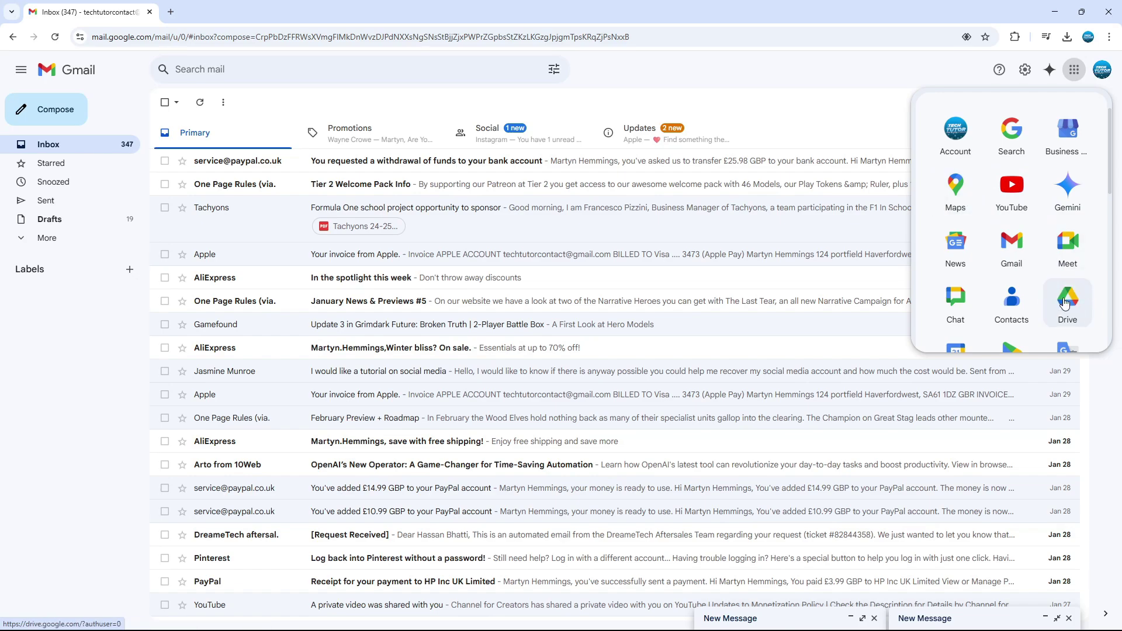
scroll(1074, 289, "down", 1)
scroll(1074, 287, "down", 2)
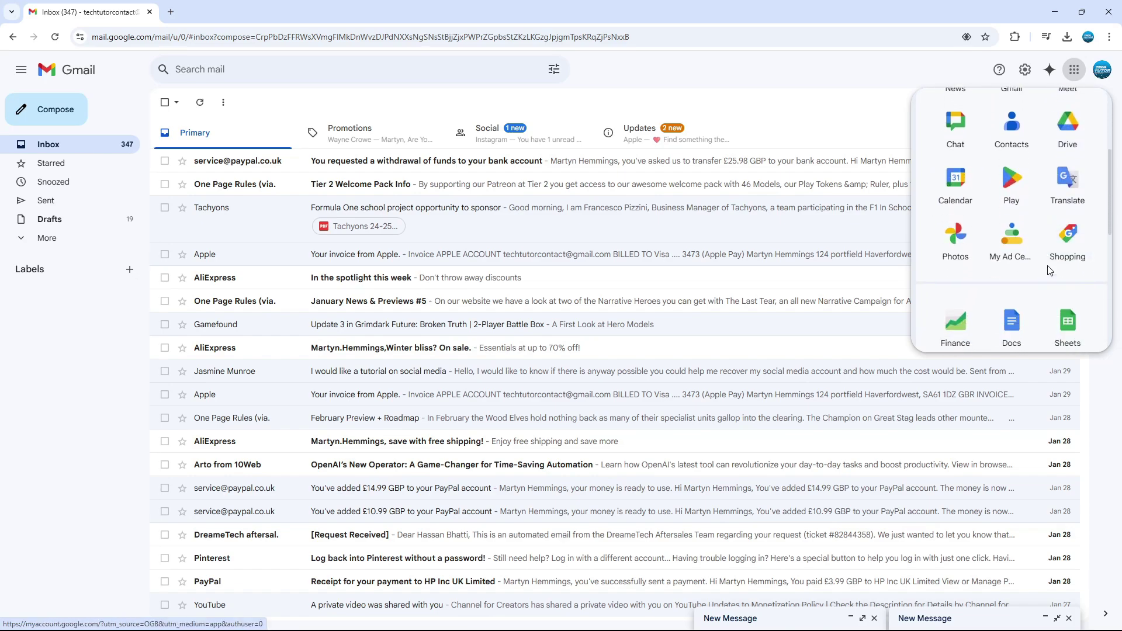
scroll(1074, 275, "up", 2)
scroll(1078, 233, "up", 1)
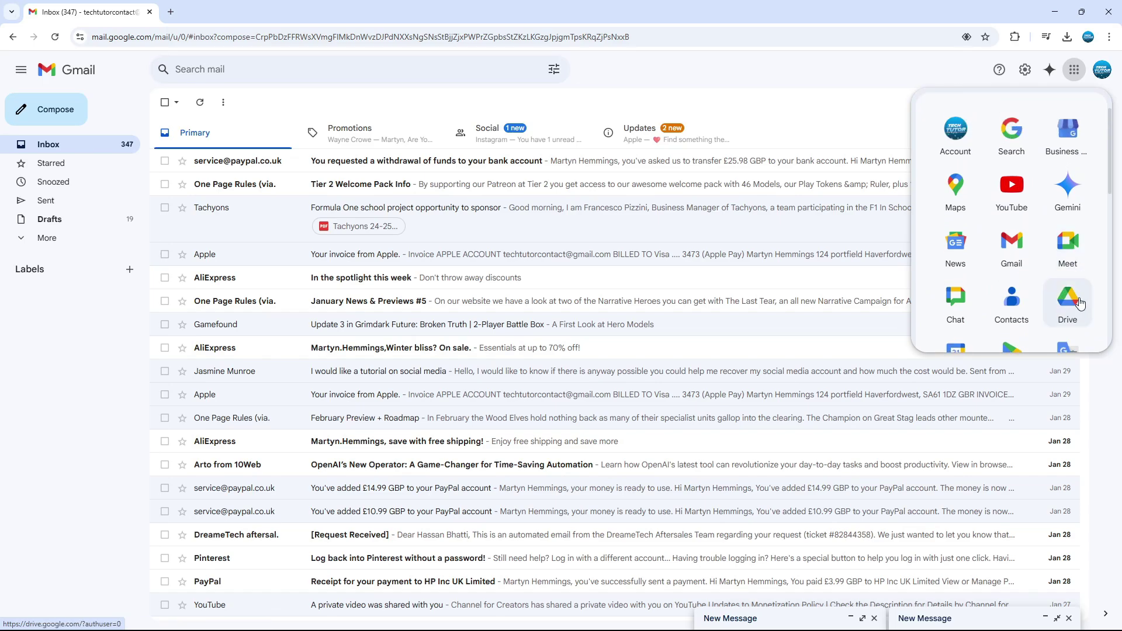
left_click(1080, 303)
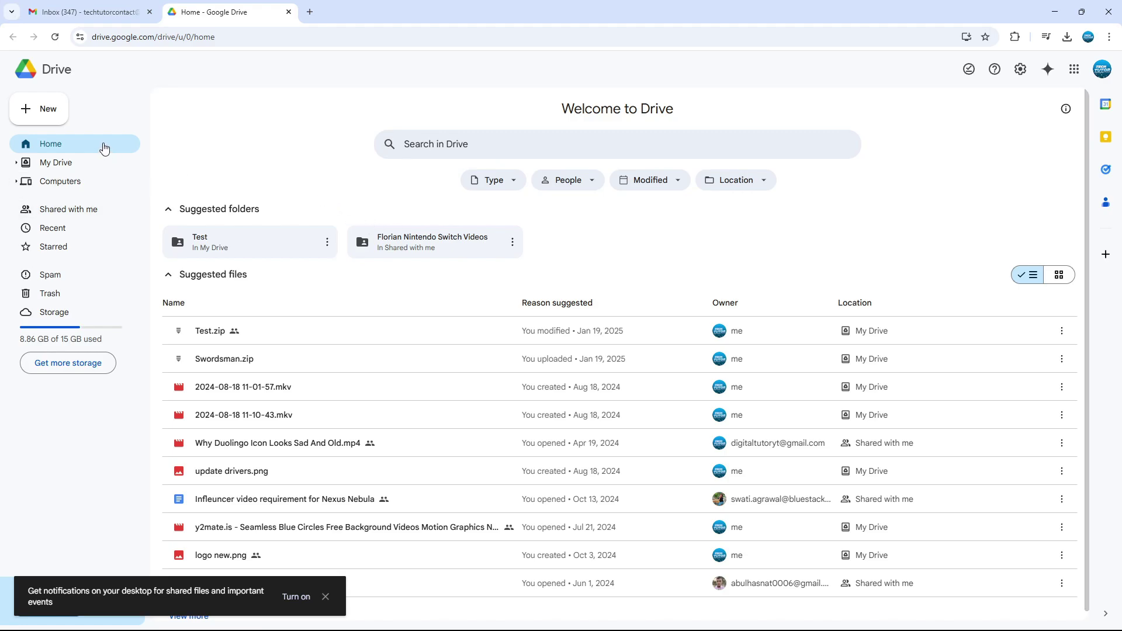
Upload the temp (56) video from Downloads to Google Drive
left_click(54, 119)
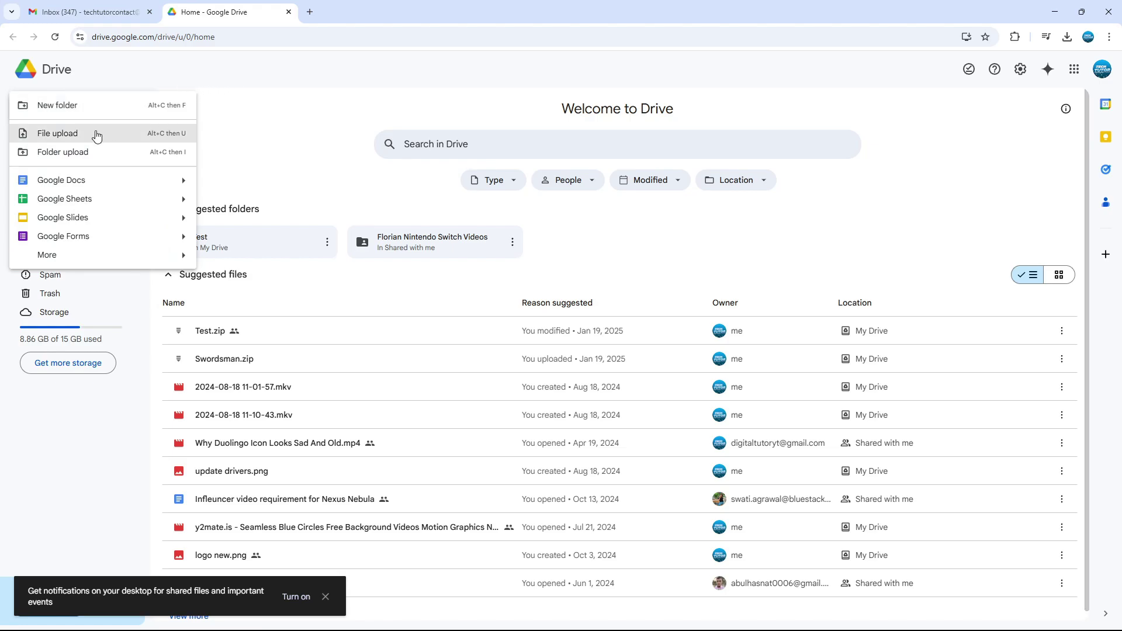
left_click(90, 134)
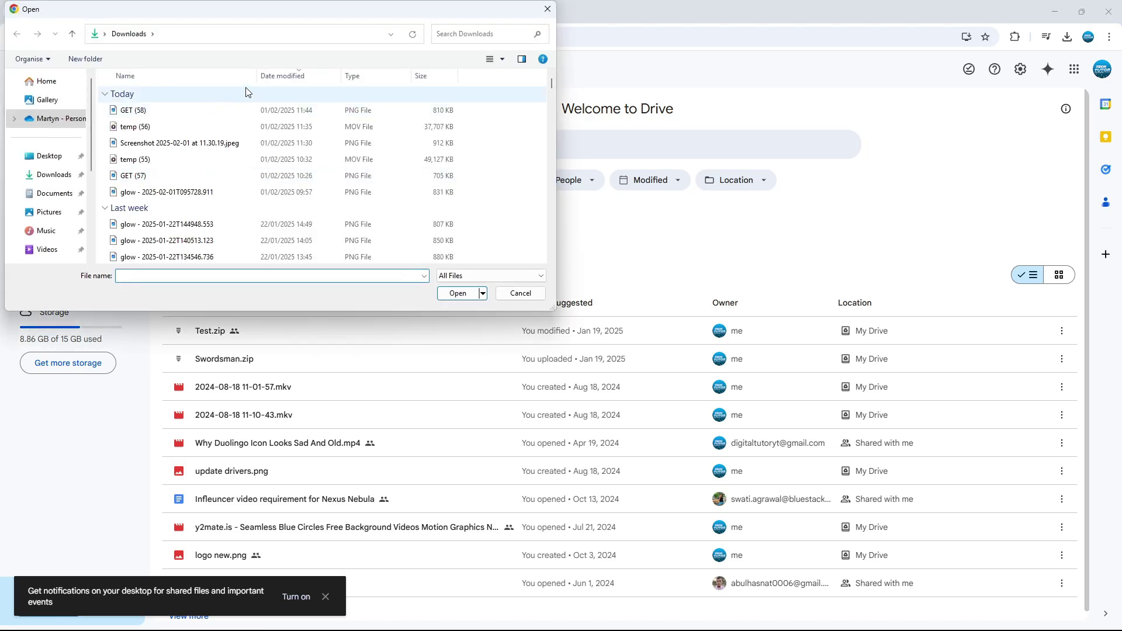
left_click_drag(262, 16, 333, 74)
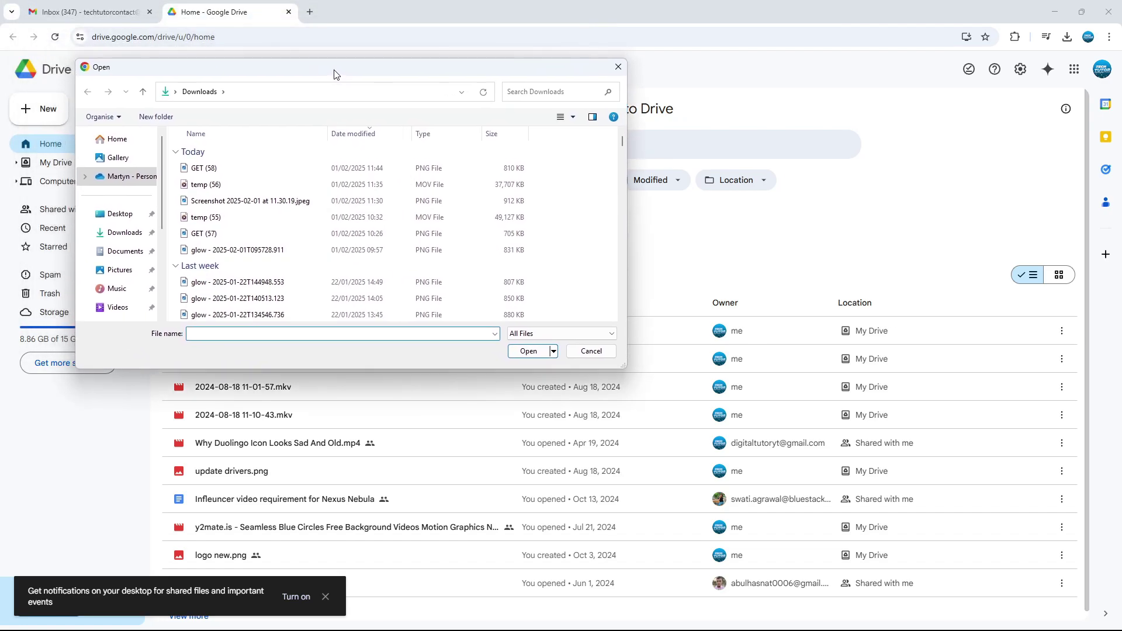
left_click(252, 184)
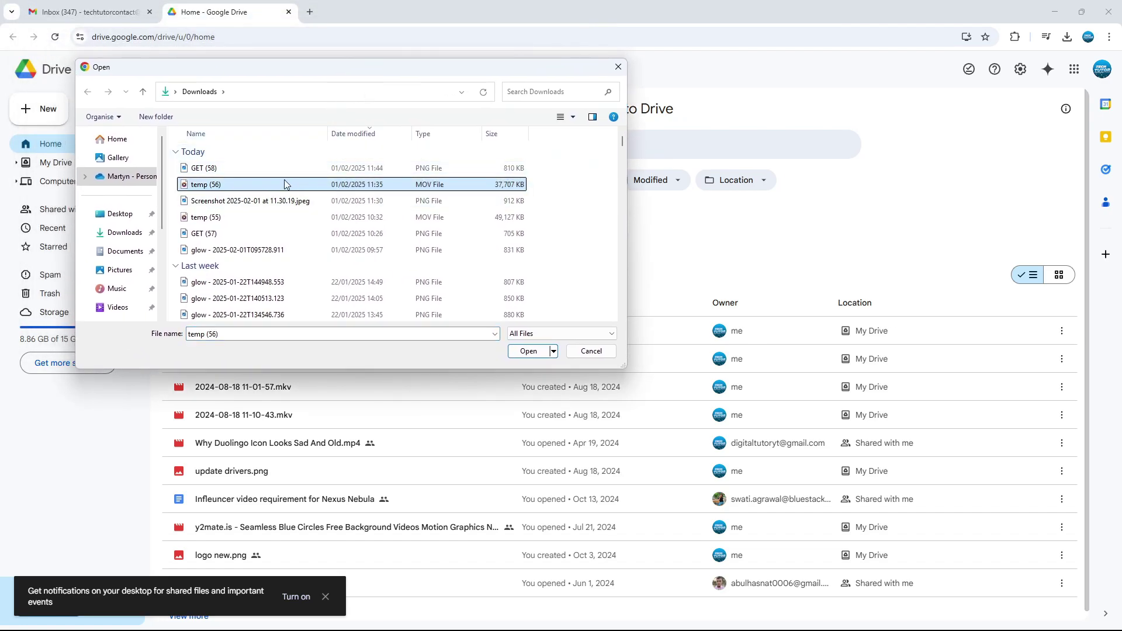
left_click(528, 351)
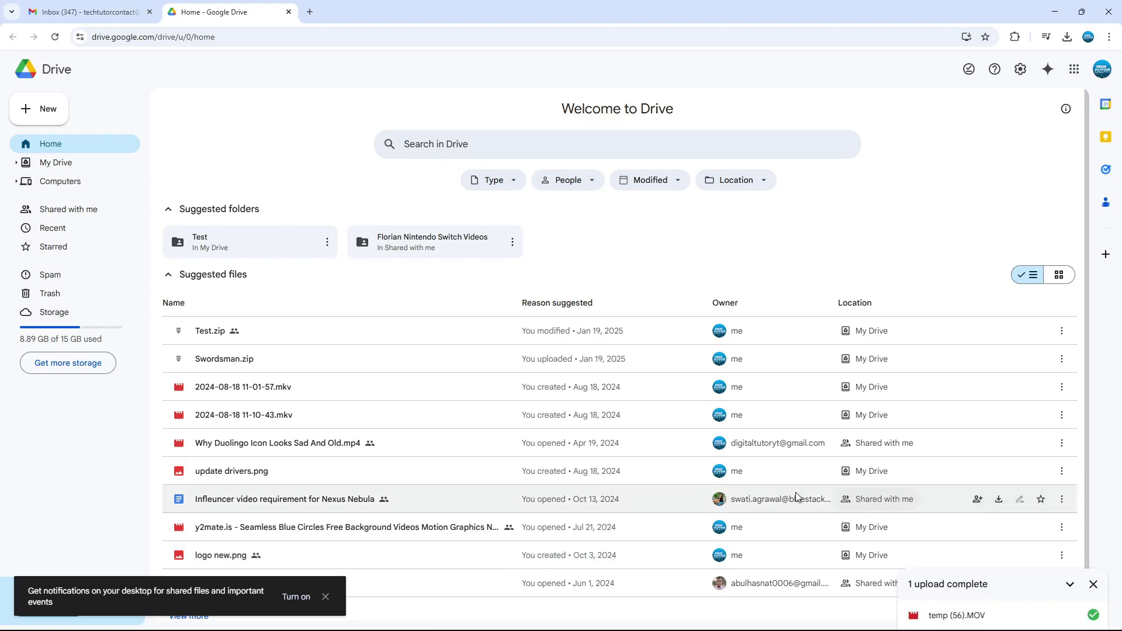
Select the uploaded temp (56).MOV in the Recent files list
left_click_drag(450, 373, 80, 160)
left_click(73, 229)
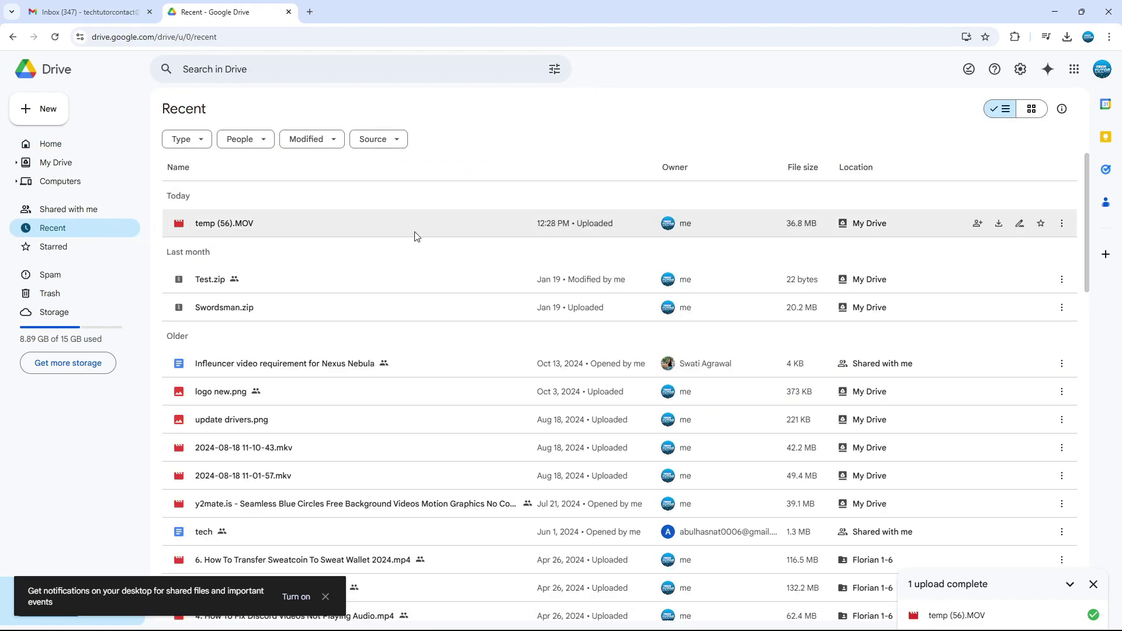
left_click(418, 233)
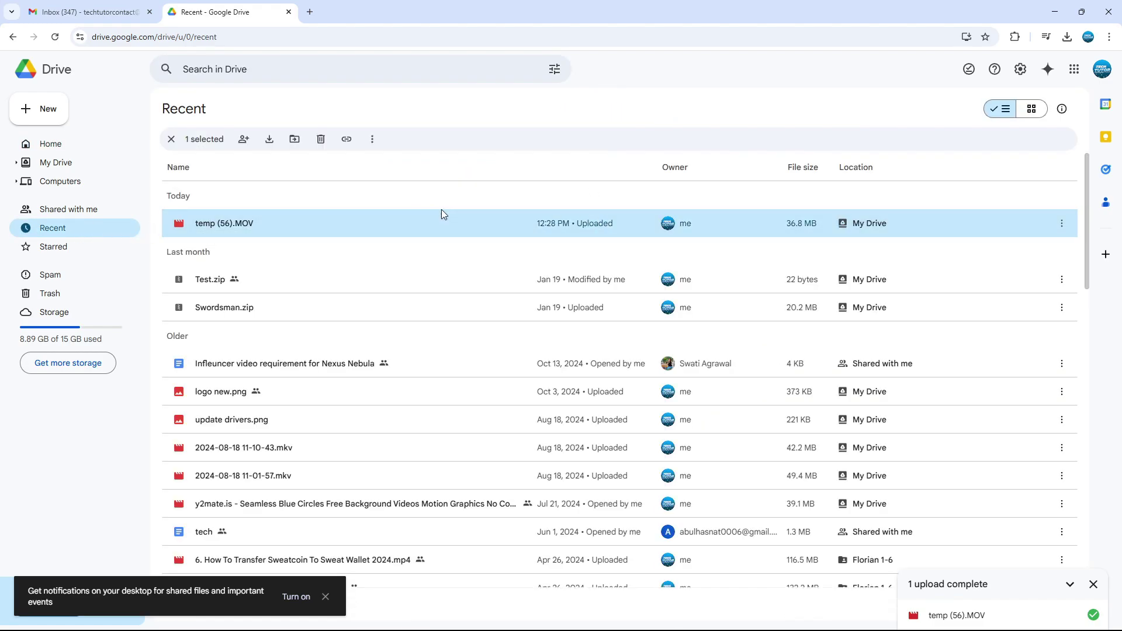
Back in Gmail, close the apps panel and start a new full-size email
left_click(49, 17)
left_click(800, 73)
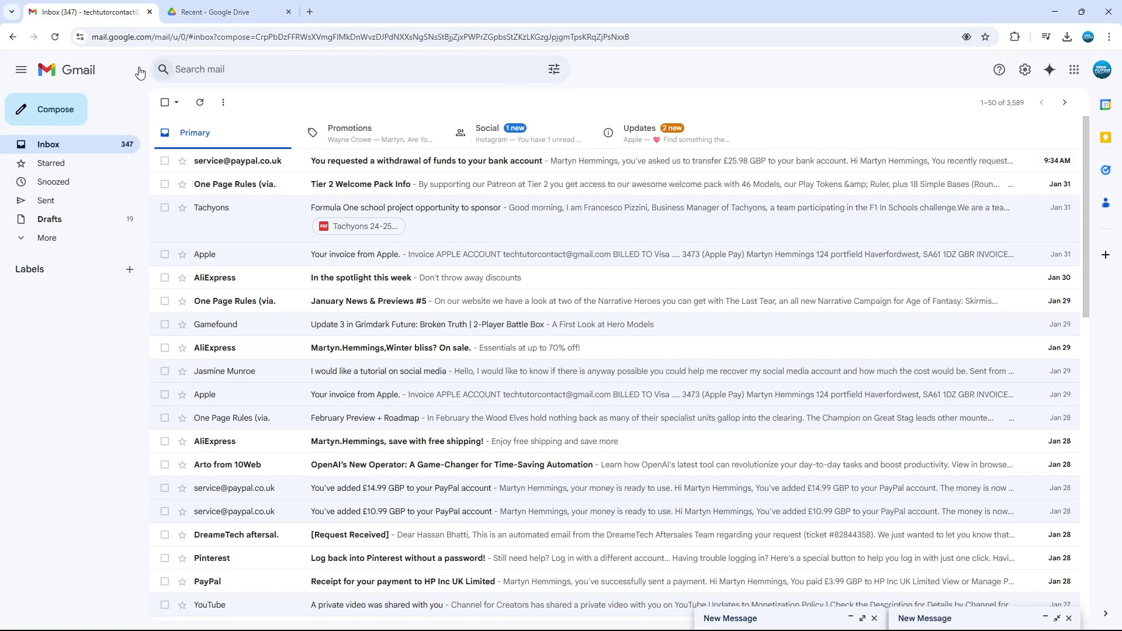
left_click(52, 110)
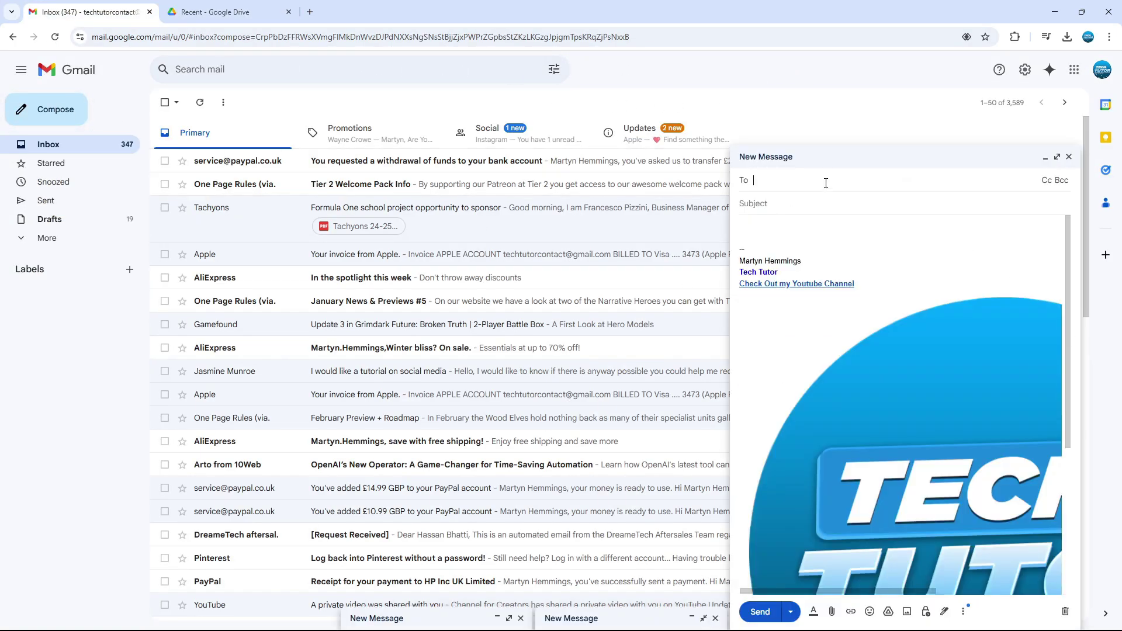
left_click(1057, 157)
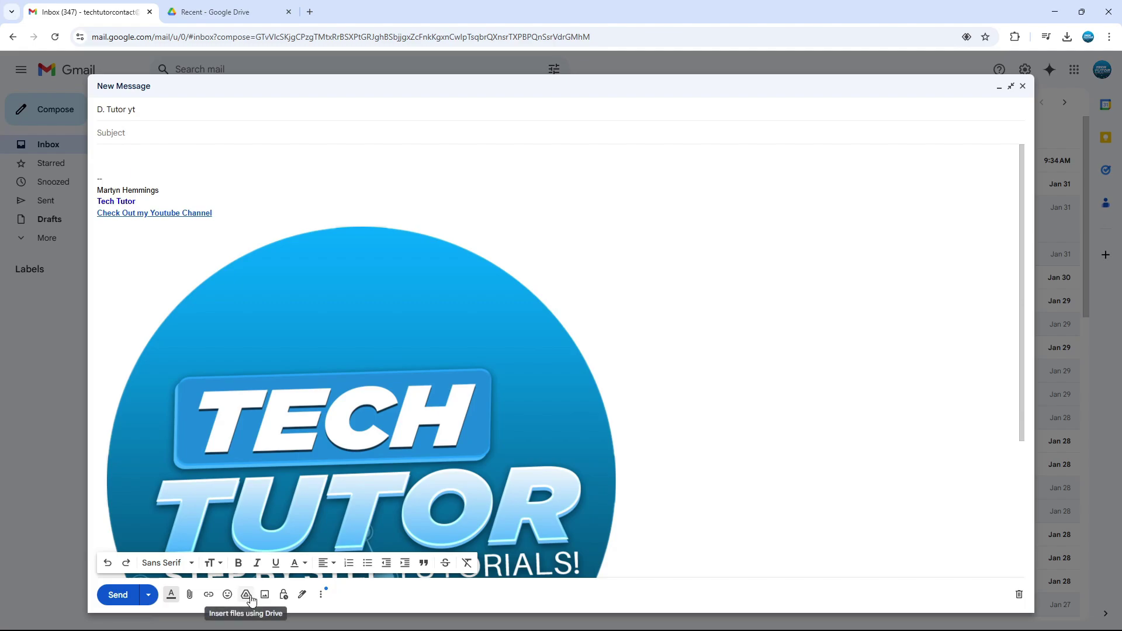
Insert temp (56).MOV from Google Drive's Recent files into the email as a link
left_click(246, 595)
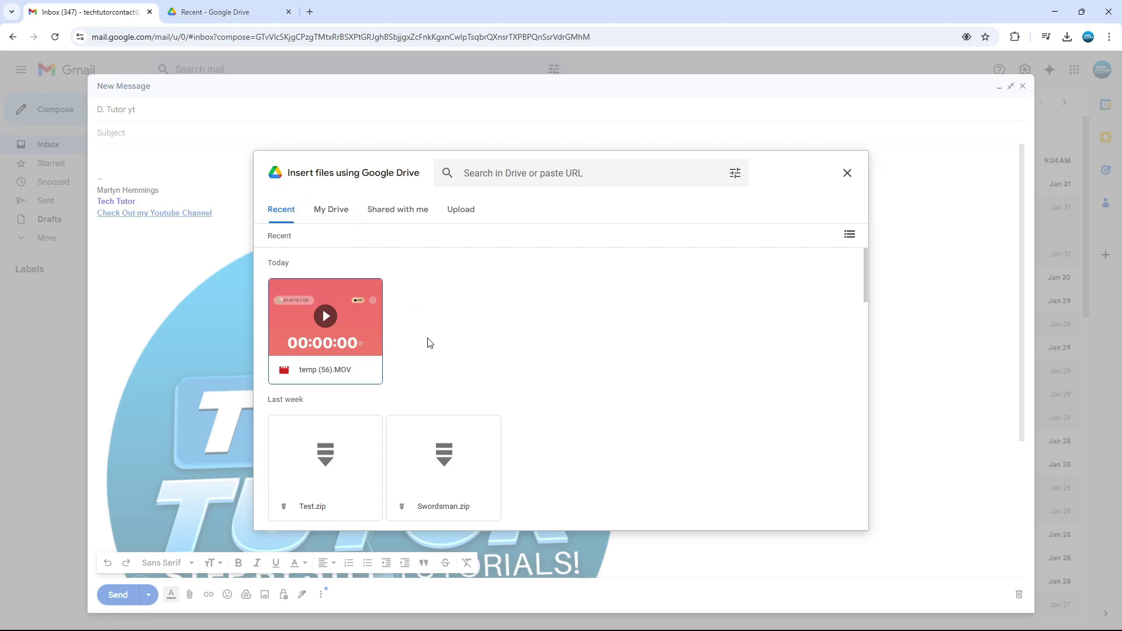
left_click(350, 359)
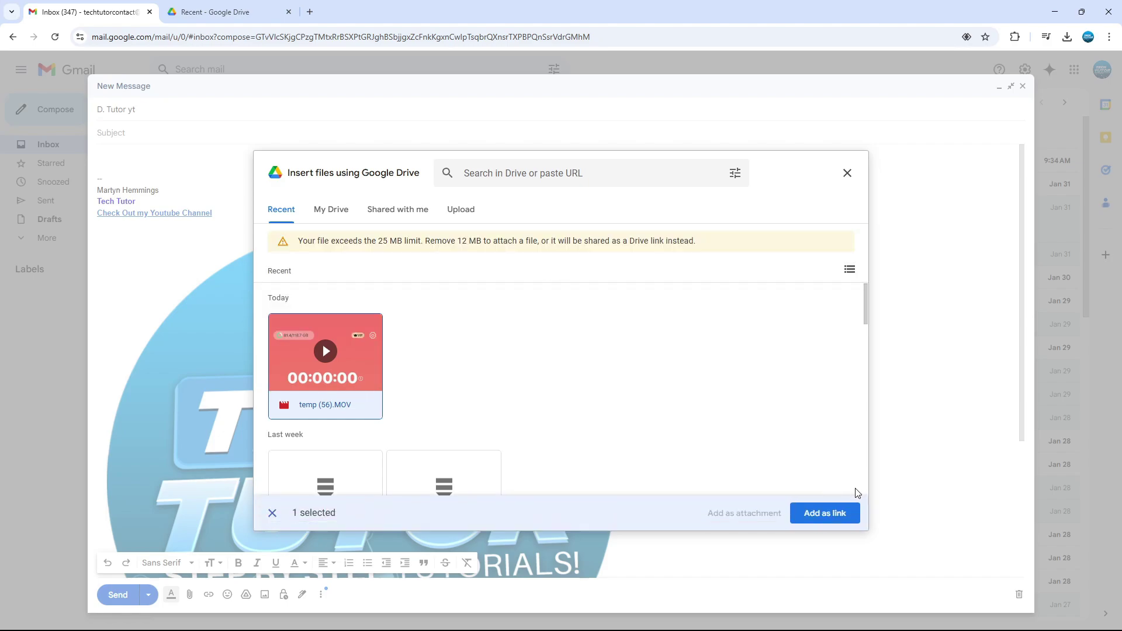
left_click(842, 513)
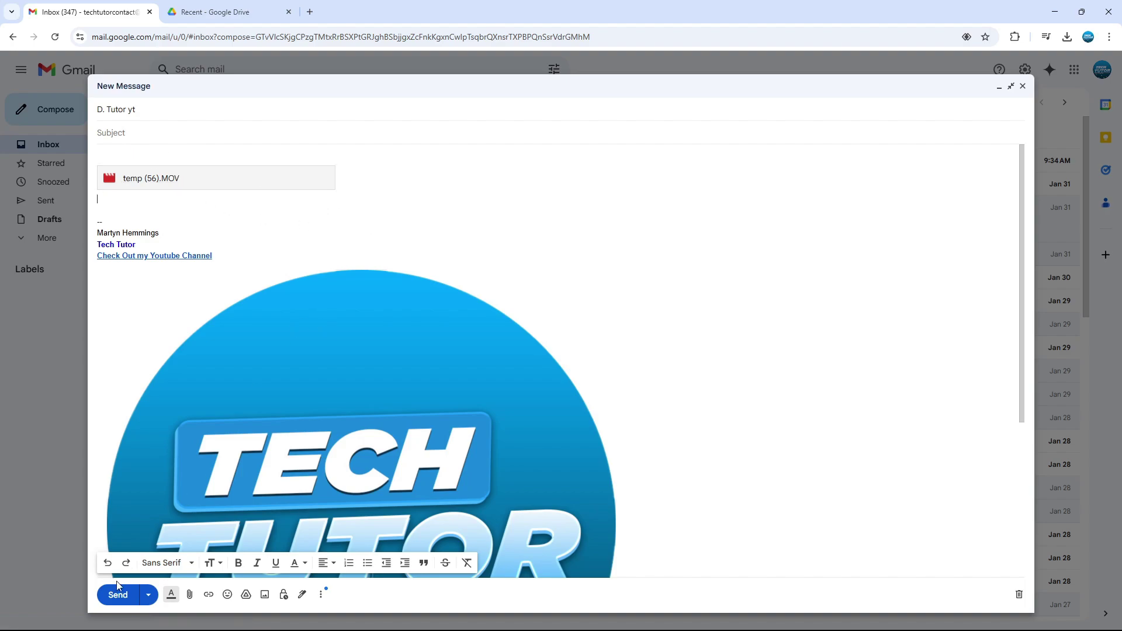
Send the email and keep the recipient's access to temp (56).MOV as Viewer
left_click(141, 593)
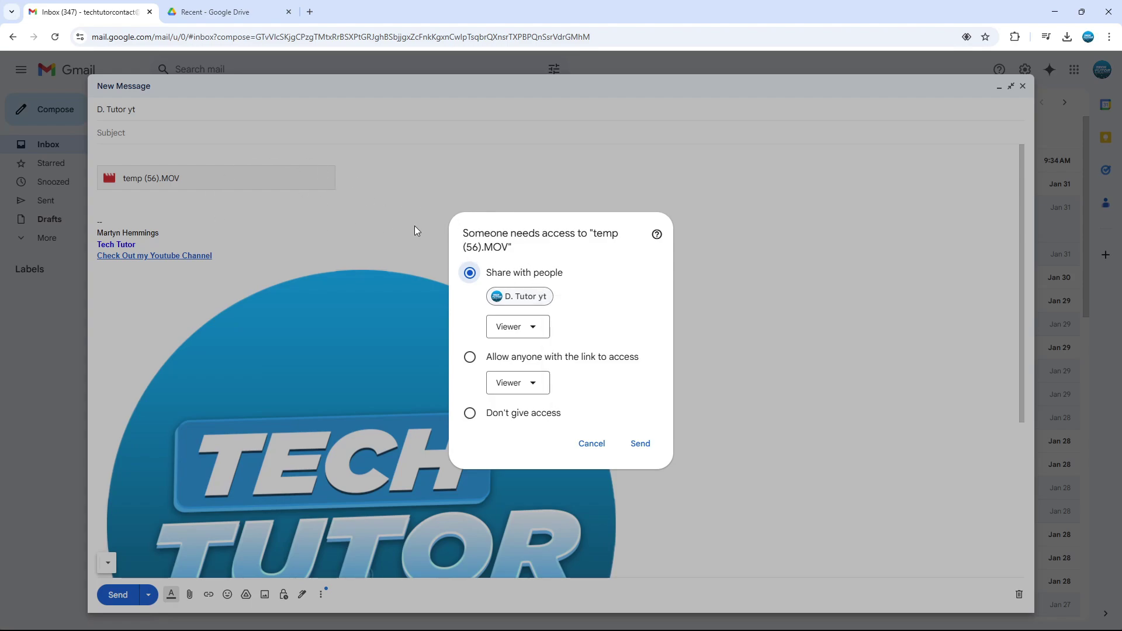
left_click(538, 333)
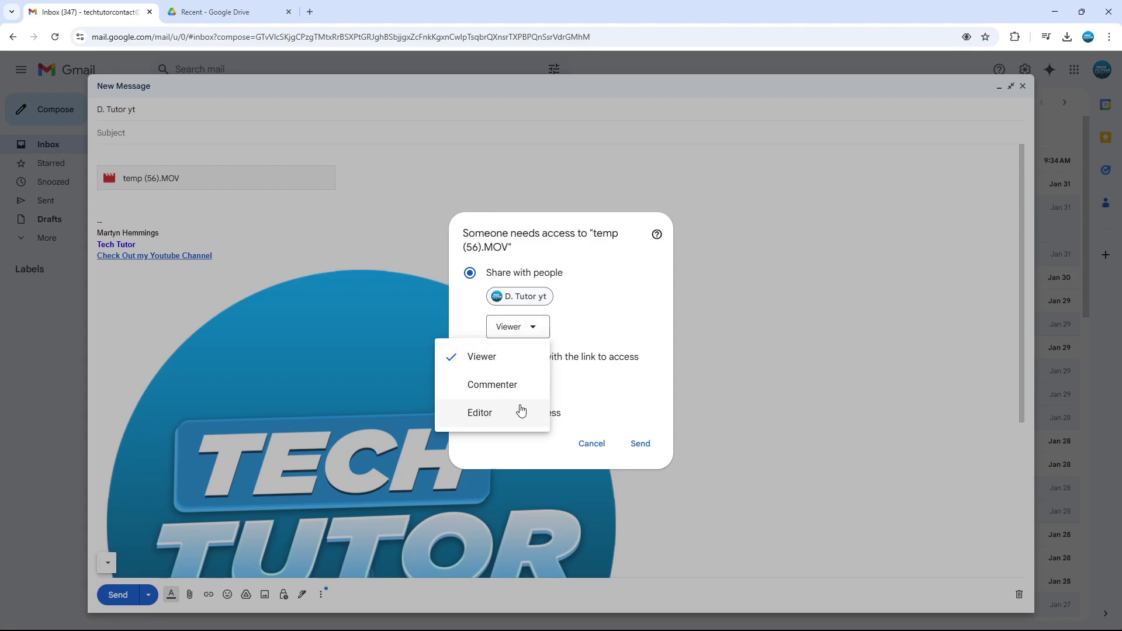
left_click(501, 360)
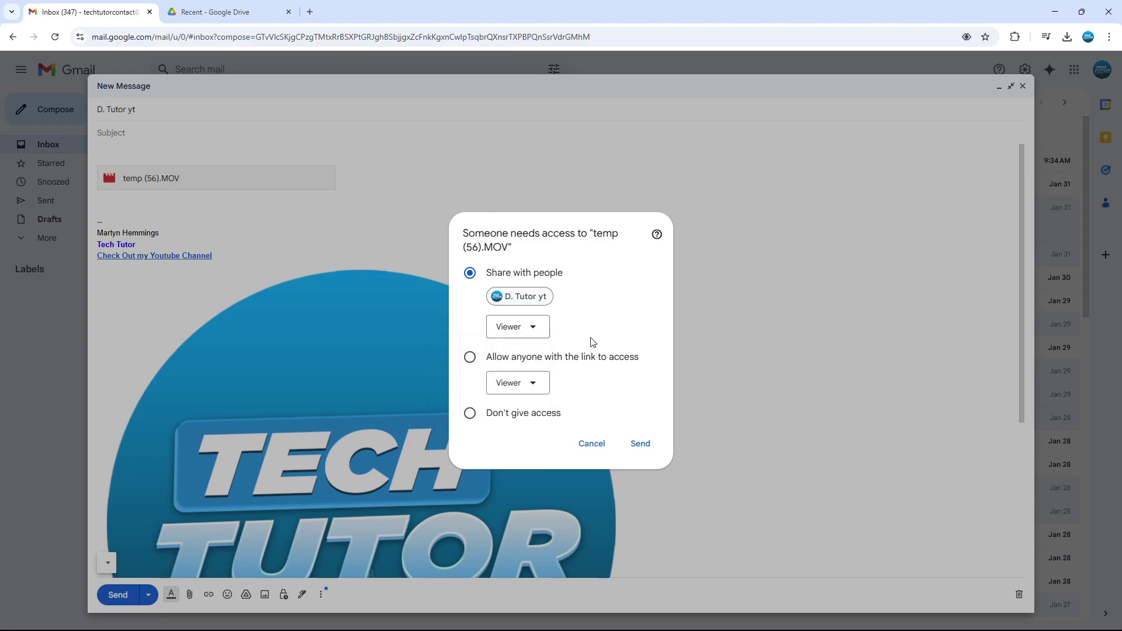
Confirm sharing the video with the recipient and send the email
left_click(647, 452)
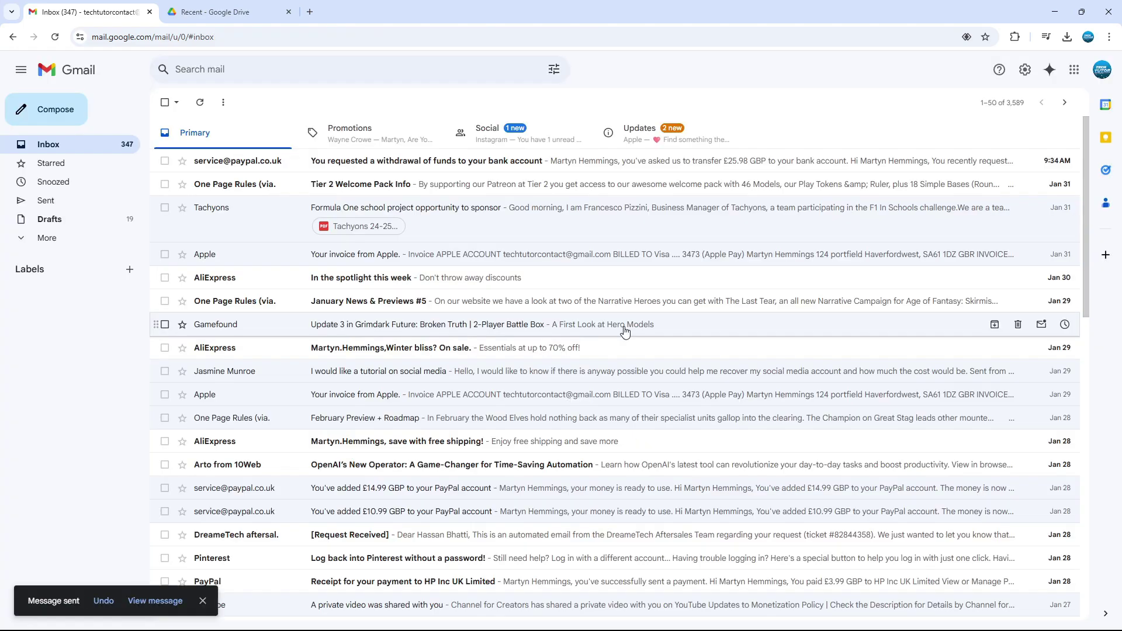